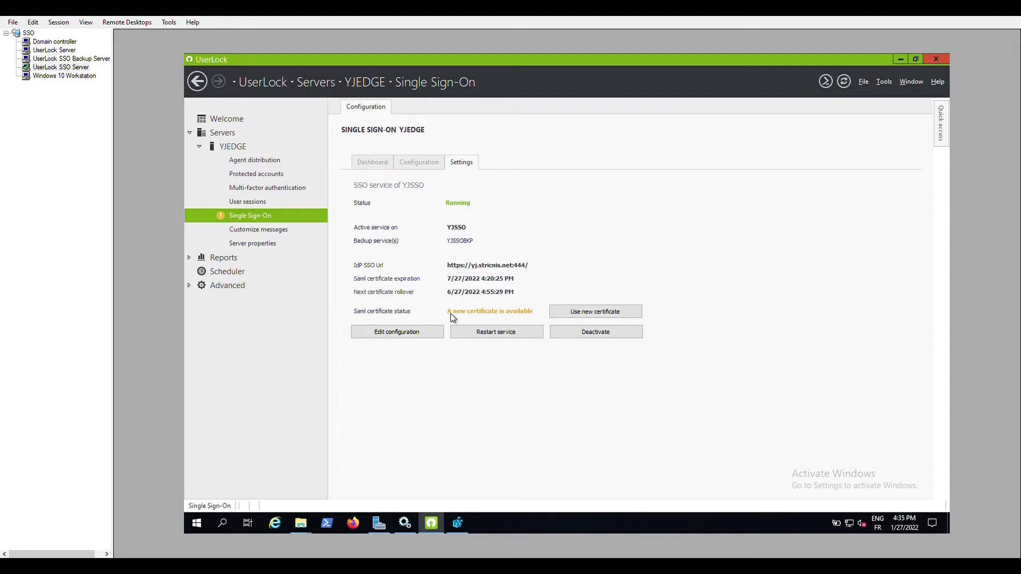
pyautogui.click(250, 246)
pyautogui.scroll(-5, 527, 319)
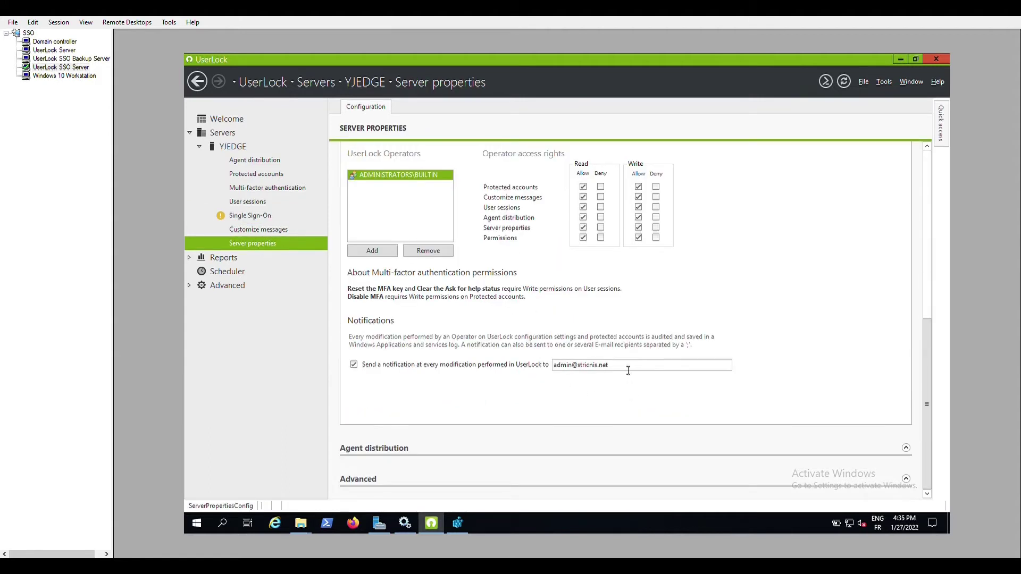
pyautogui.scroll(5, 426, 241)
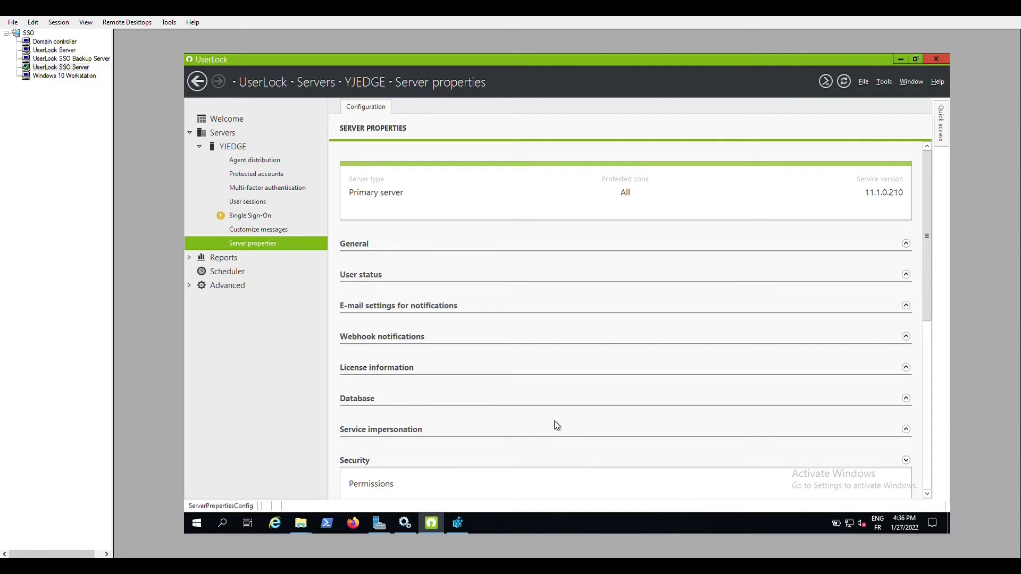
pyautogui.click(250, 218)
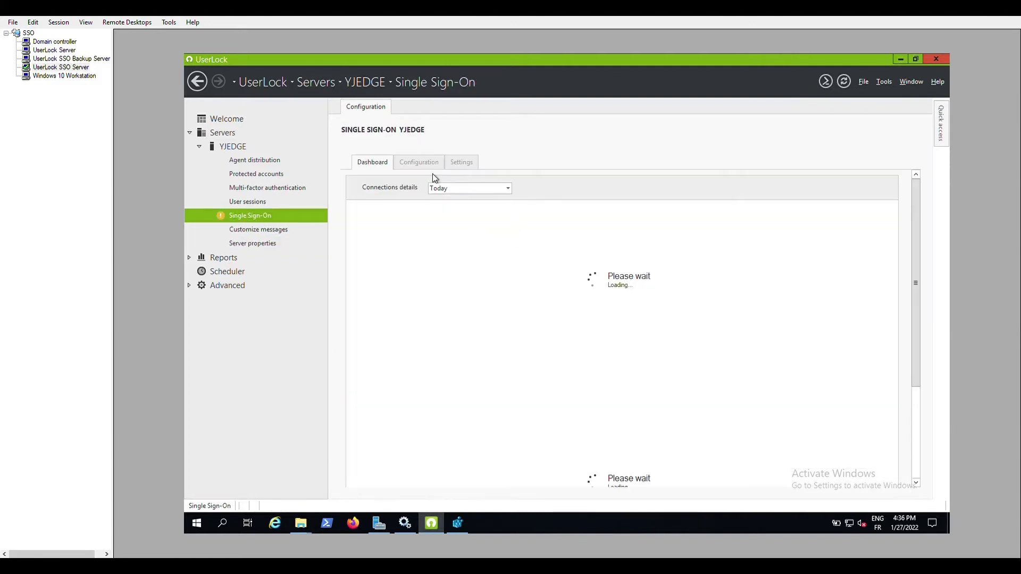
# Step: Open the Settings tab of the YJEDGE Single Sign-On page, where a new SAML certificate is available
pyautogui.click(461, 165)
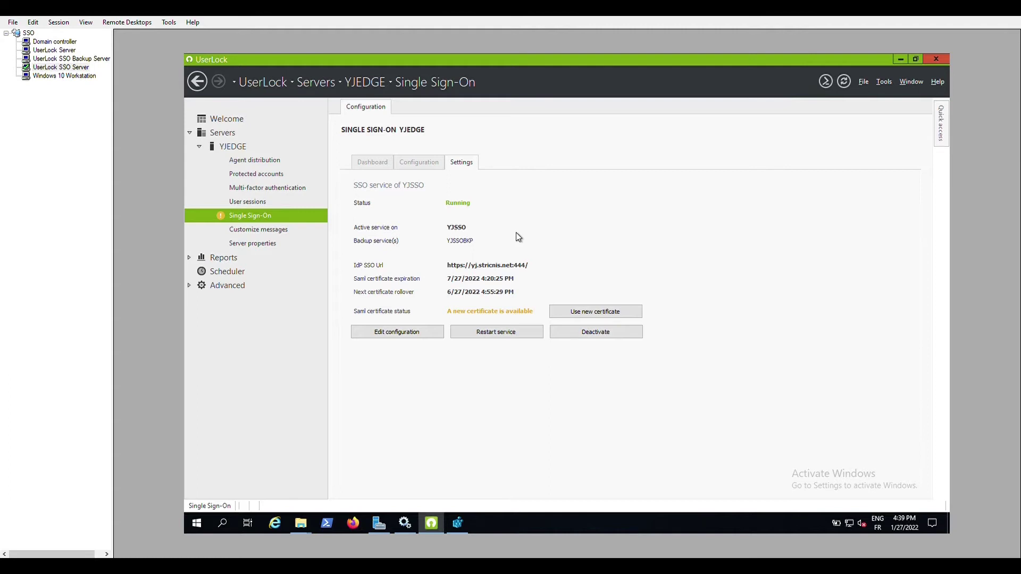
# Step: Switch SSO to the new SAML certificate and restart the service so the status reads Ok
pyautogui.click(578, 320)
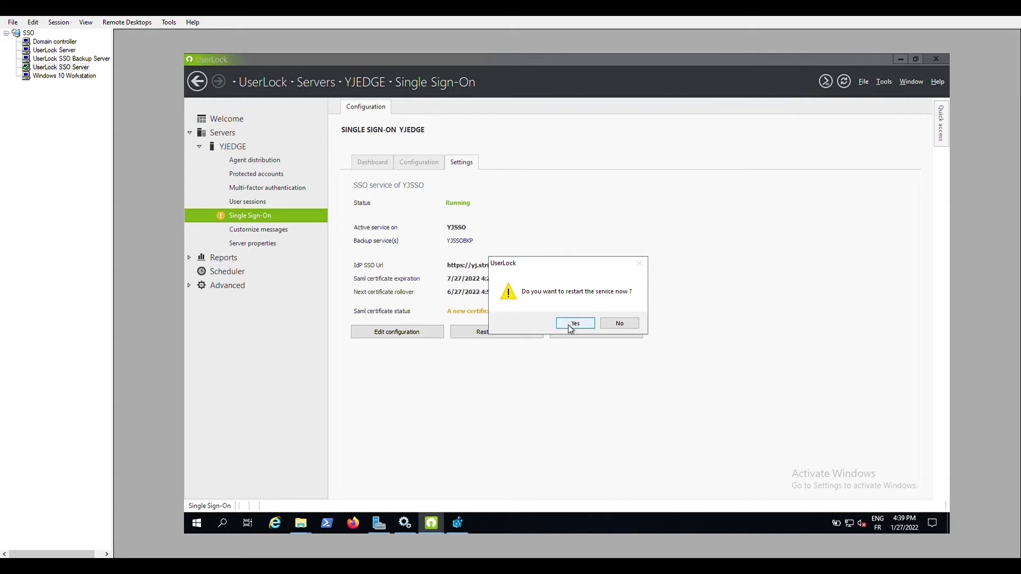
pyautogui.click(575, 323)
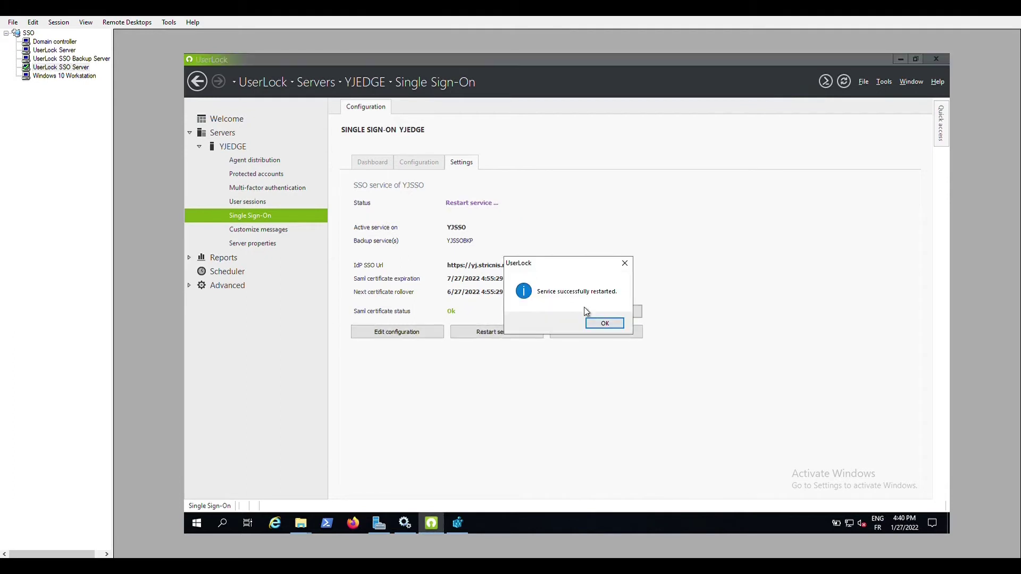
pyautogui.click(602, 321)
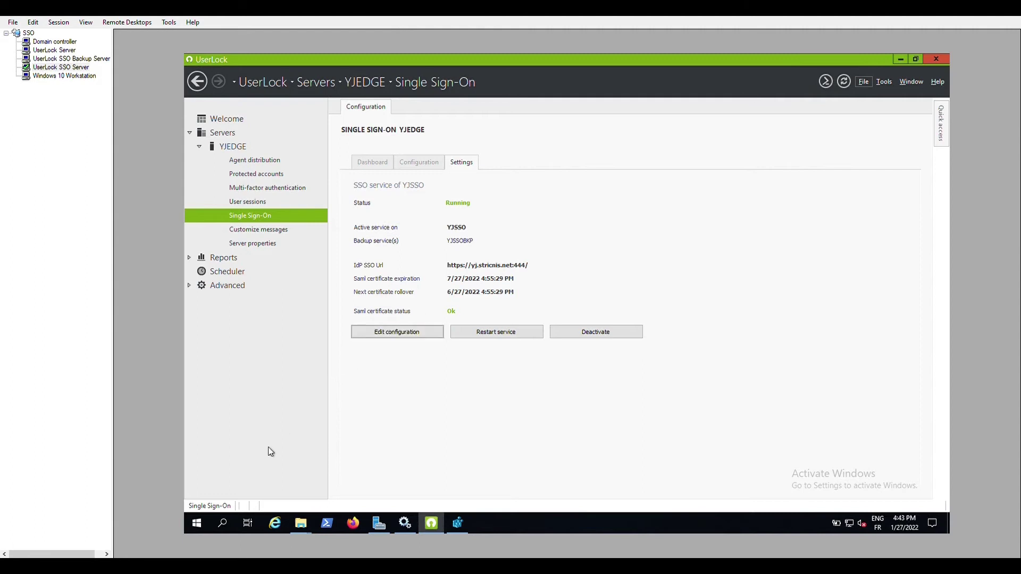
# Step: Launch UserLock's Office365 configuration tool from the Start menu and select the SSO server
pyautogui.click(197, 525)
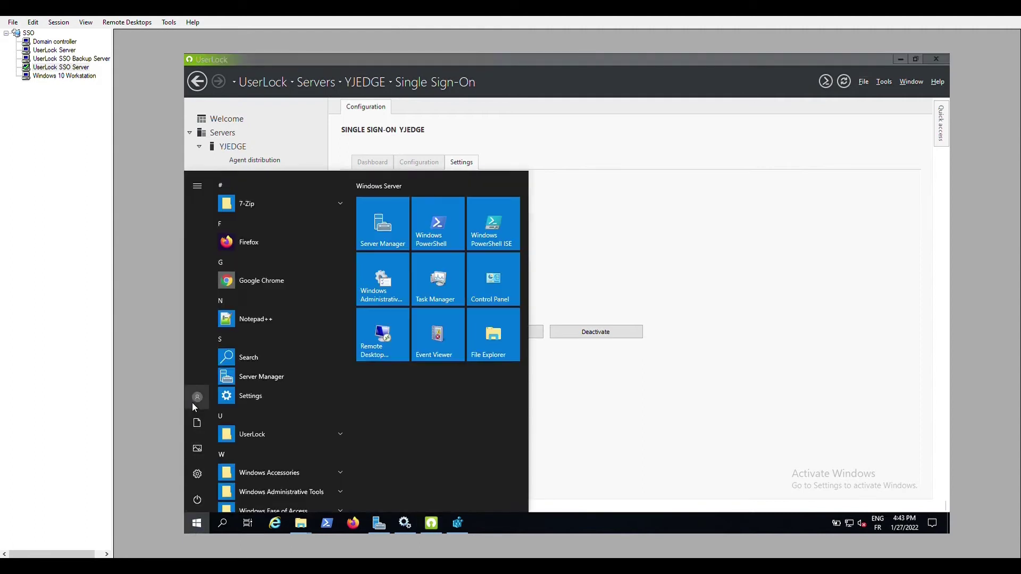
pyautogui.click(257, 435)
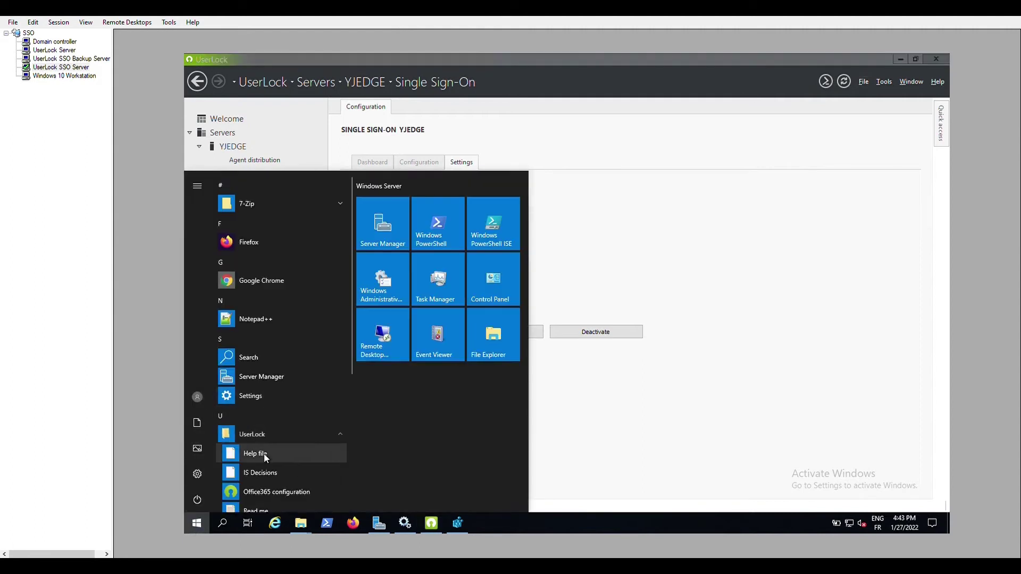
pyautogui.click(272, 493)
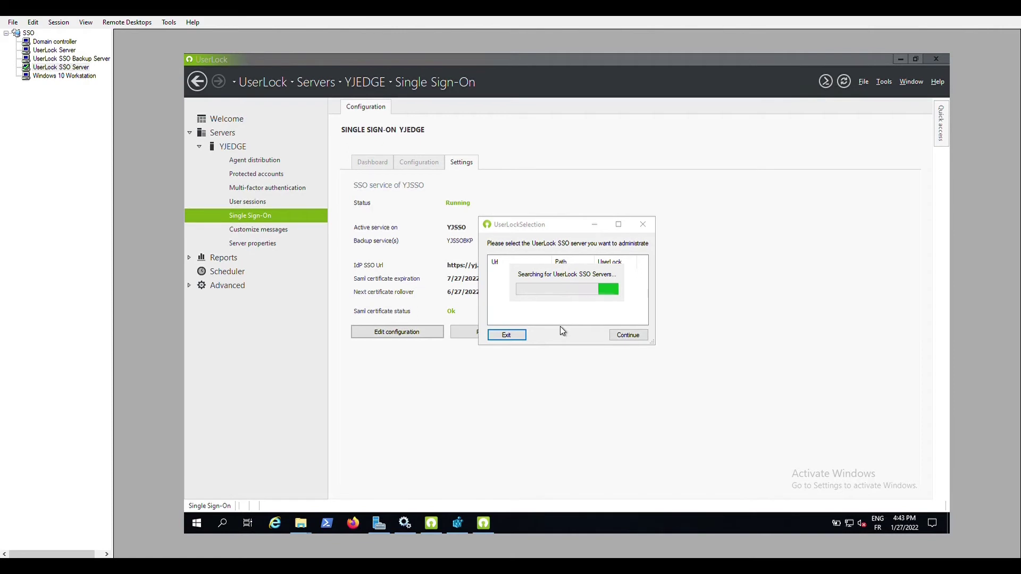
pyautogui.click(525, 275)
pyautogui.click(631, 336)
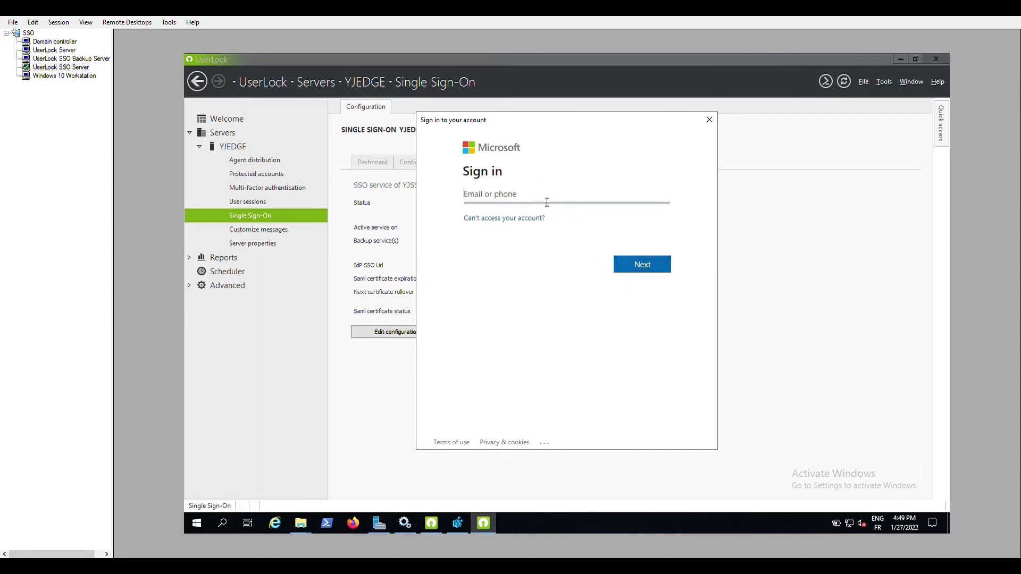
# Step: Sign in with the Microsoft 365 admin account's e-mail and password
pyautogui.hotkey('ctrl', 'v')
pyautogui.click(642, 265)
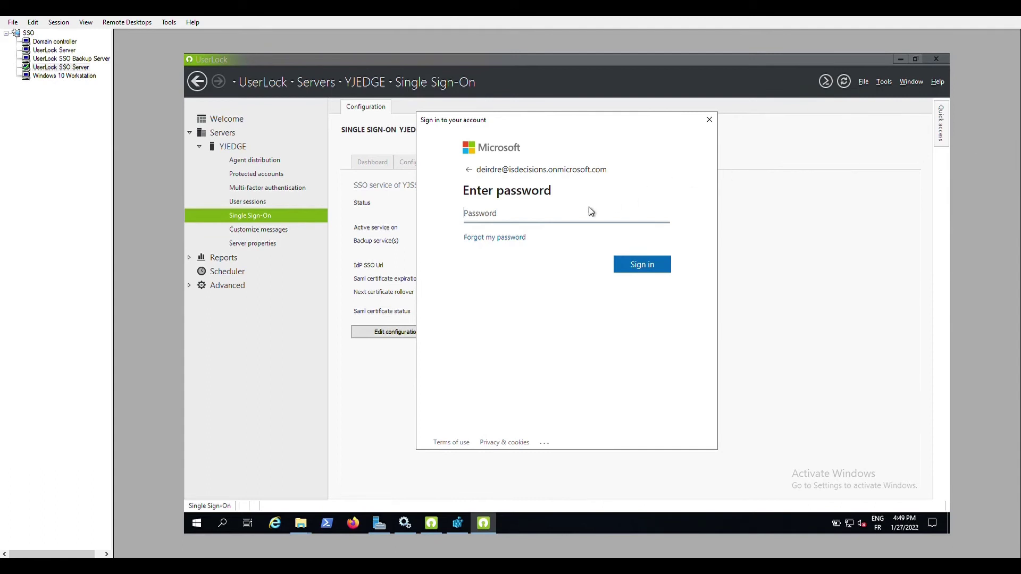
pyautogui.hotkey('ctrl', 'v')
pyautogui.click(644, 264)
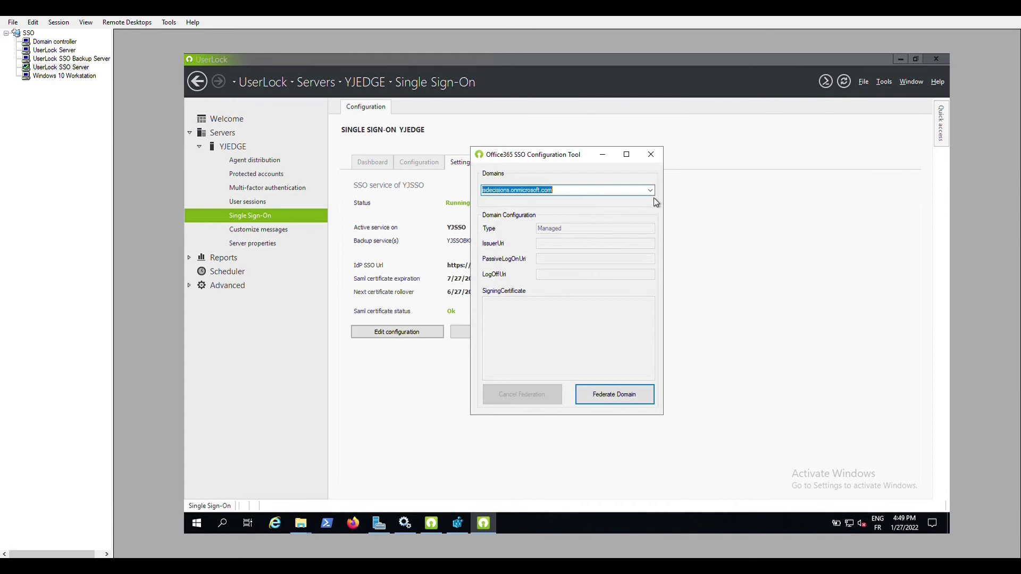
# Step: Cancel and then redo federation for stricnis.net so it uses the renewed certificate
pyautogui.click(649, 189)
pyautogui.click(519, 232)
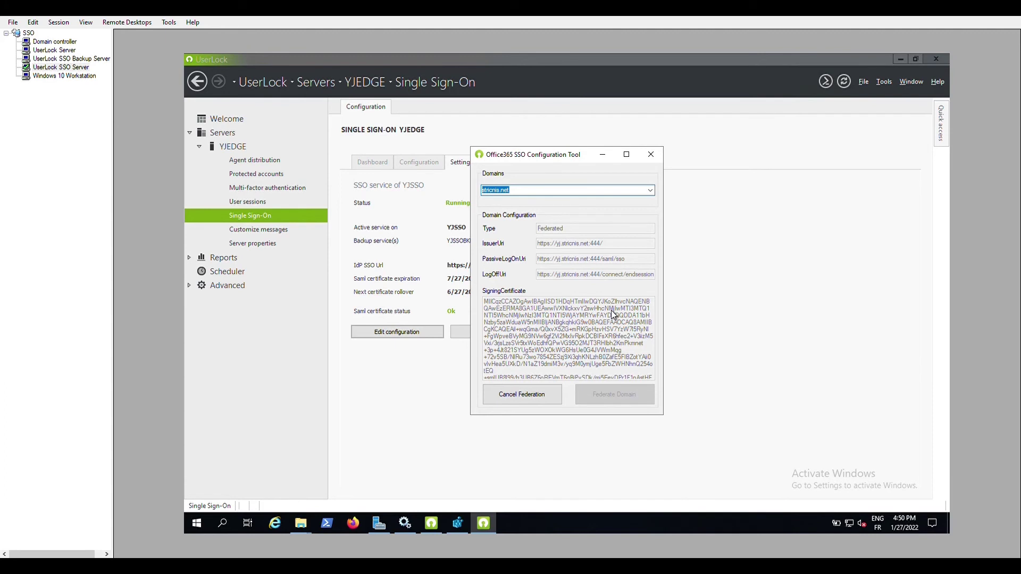
pyautogui.click(528, 396)
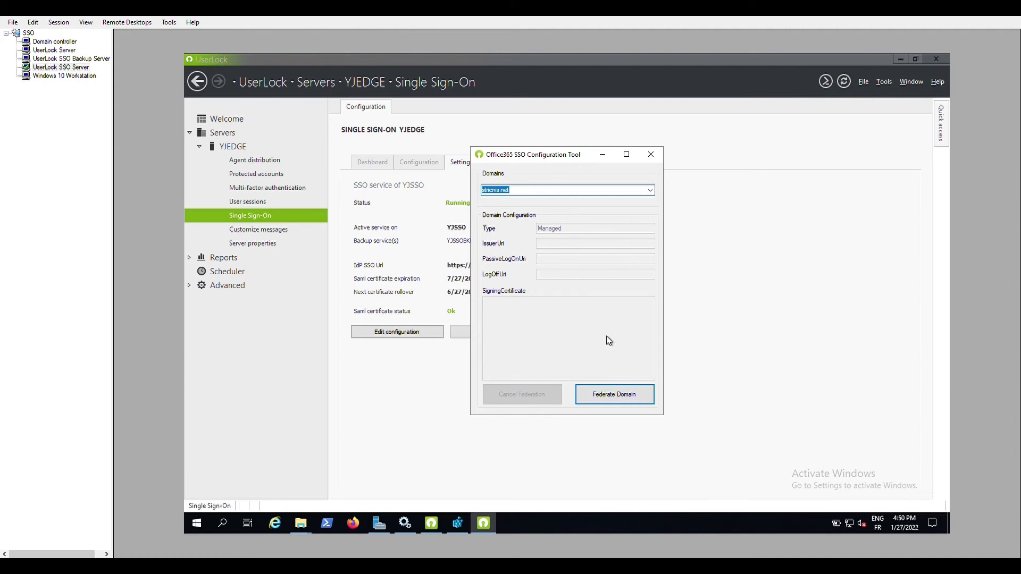
pyautogui.click(620, 399)
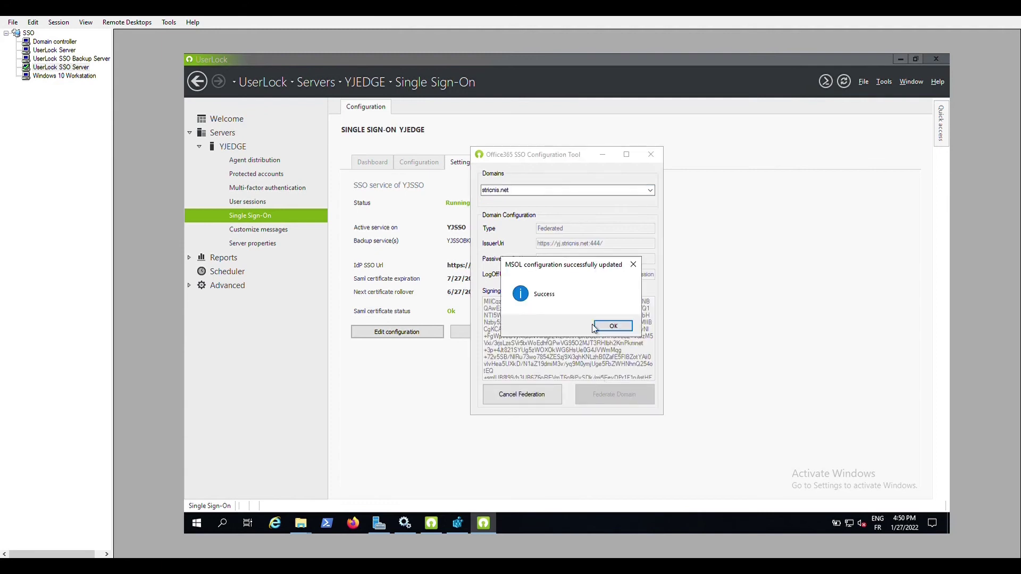
pyautogui.click(613, 326)
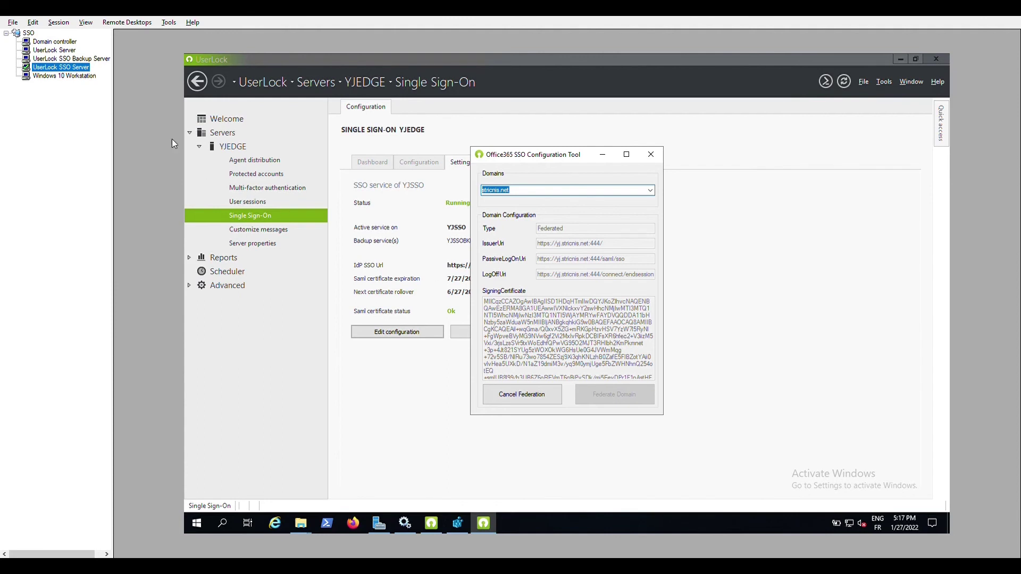
# Step: On the workstation, sign in to office.com with the user's e-mail and MFA code
pyautogui.click(79, 77)
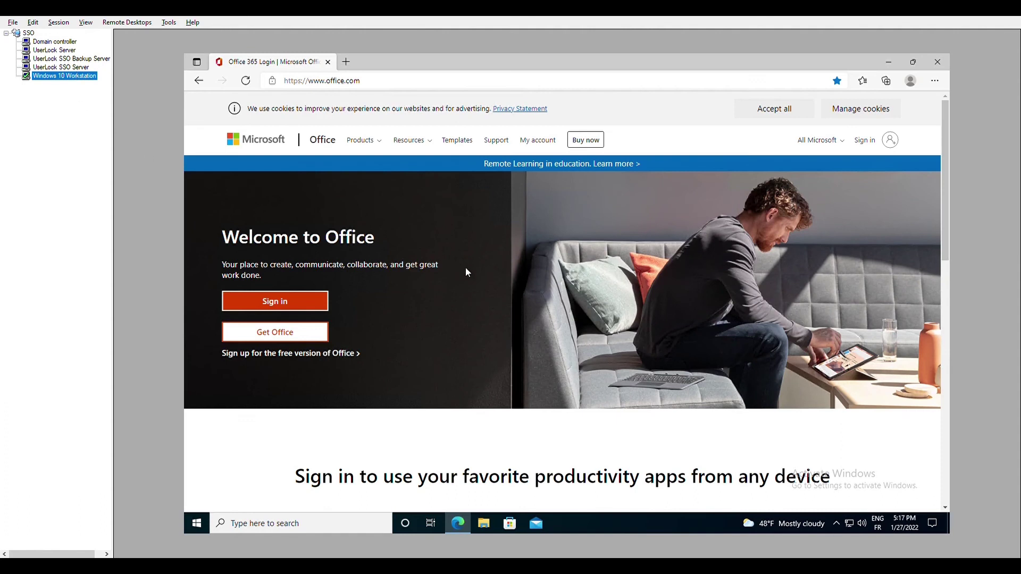
pyautogui.click(290, 305)
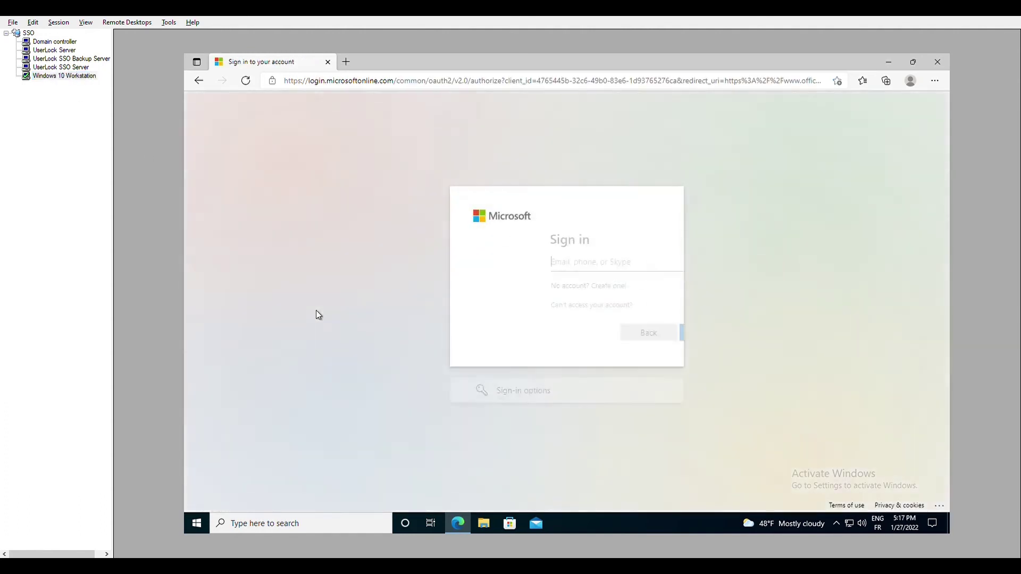
pyautogui.click(537, 273)
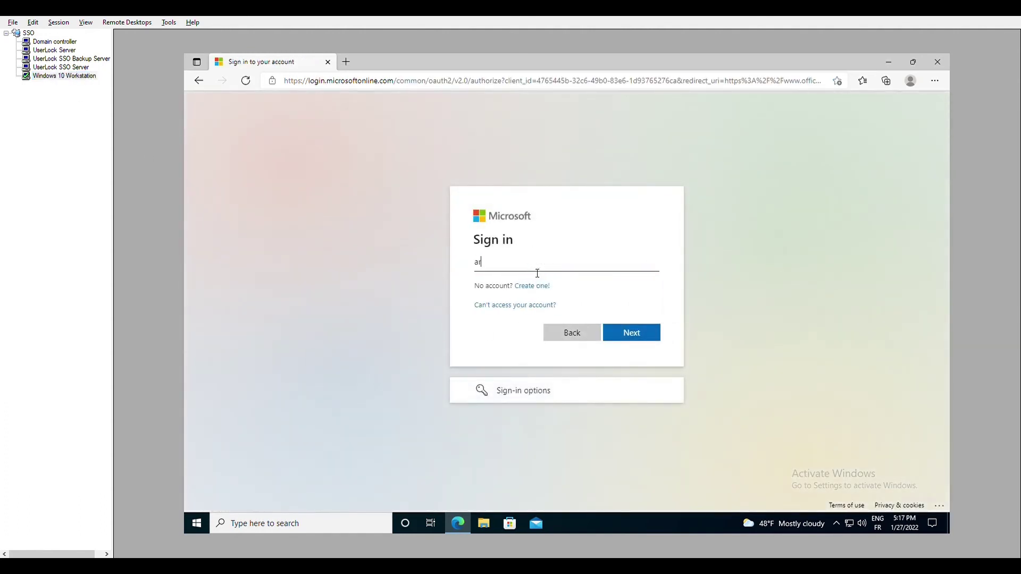
pyautogui.press('Return')
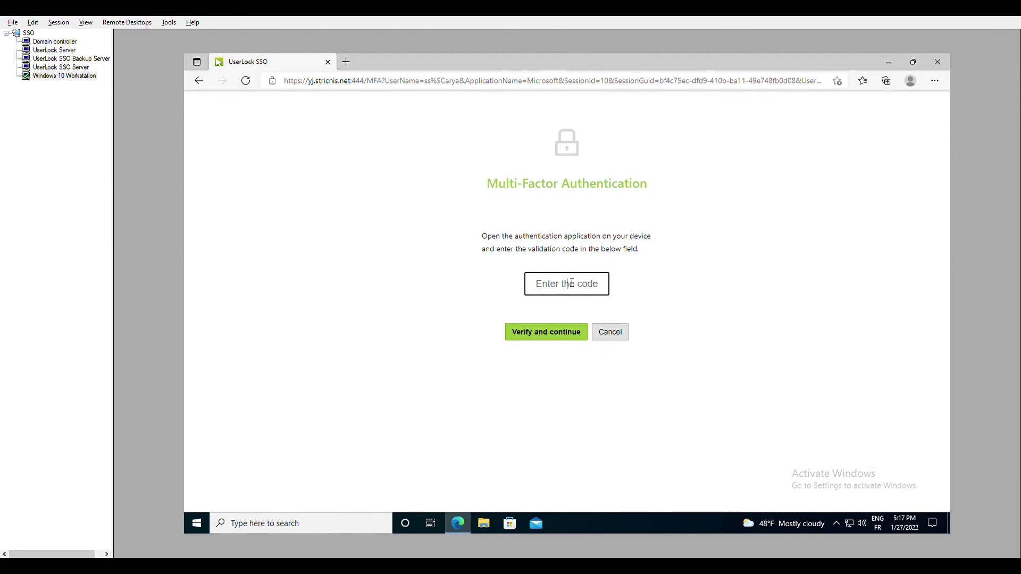
pyautogui.click(562, 333)
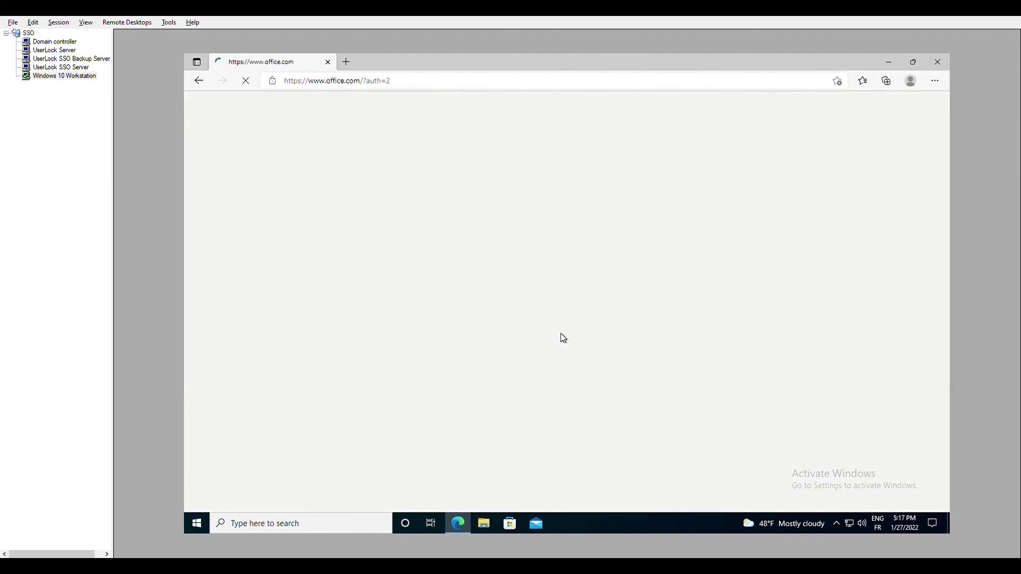